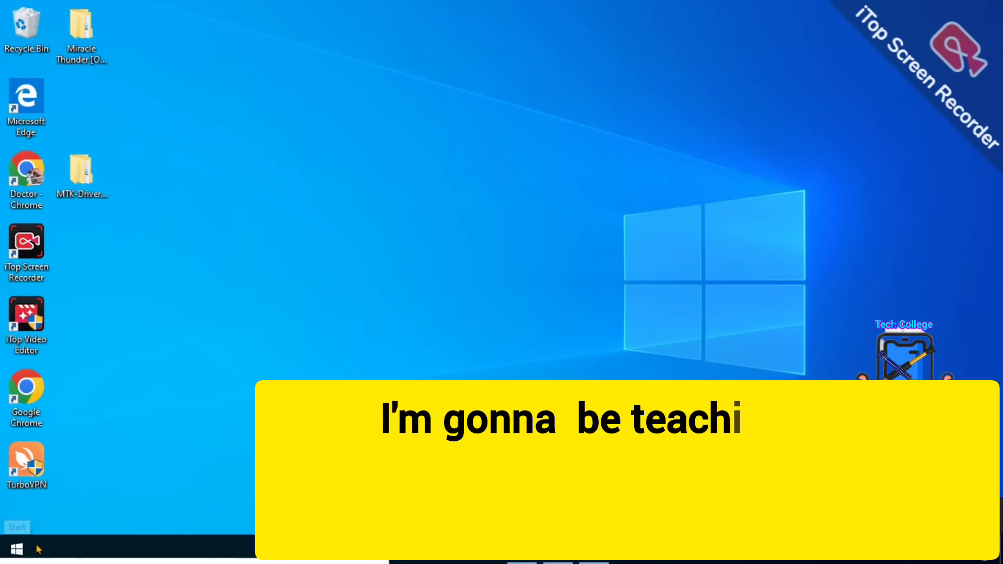
# Step: Open the Update & Security section of Windows Settings, moving the on-screen keyboard clear of the settings categories
pyautogui.click(17, 548)
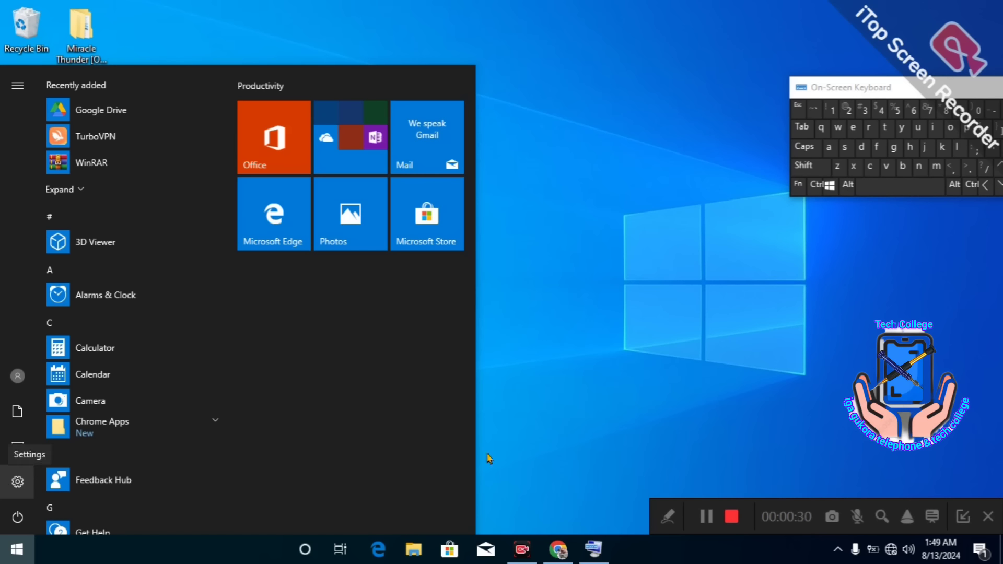
pyautogui.click(706, 518)
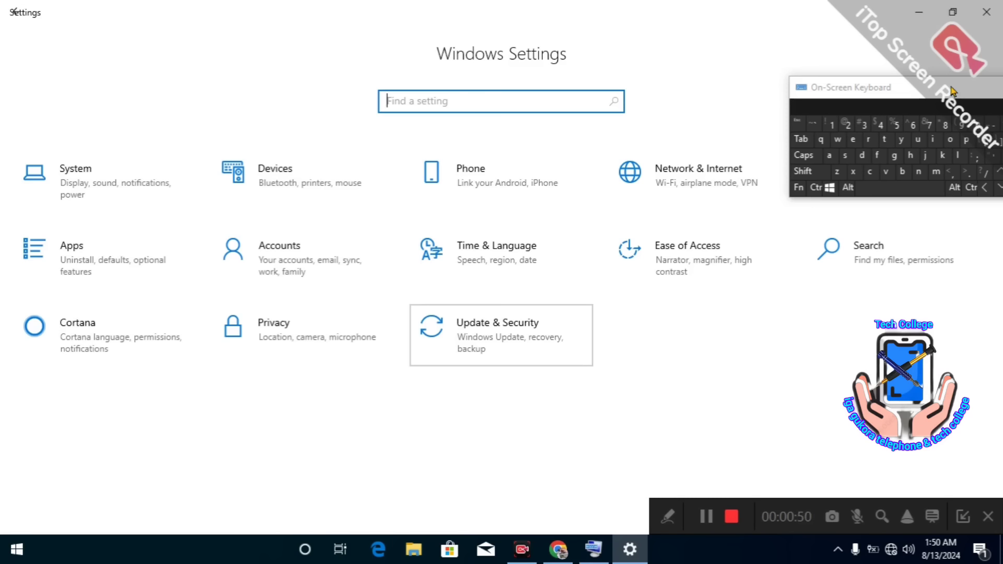
pyautogui.moveTo(936, 106); pyautogui.dragTo(990, 57)
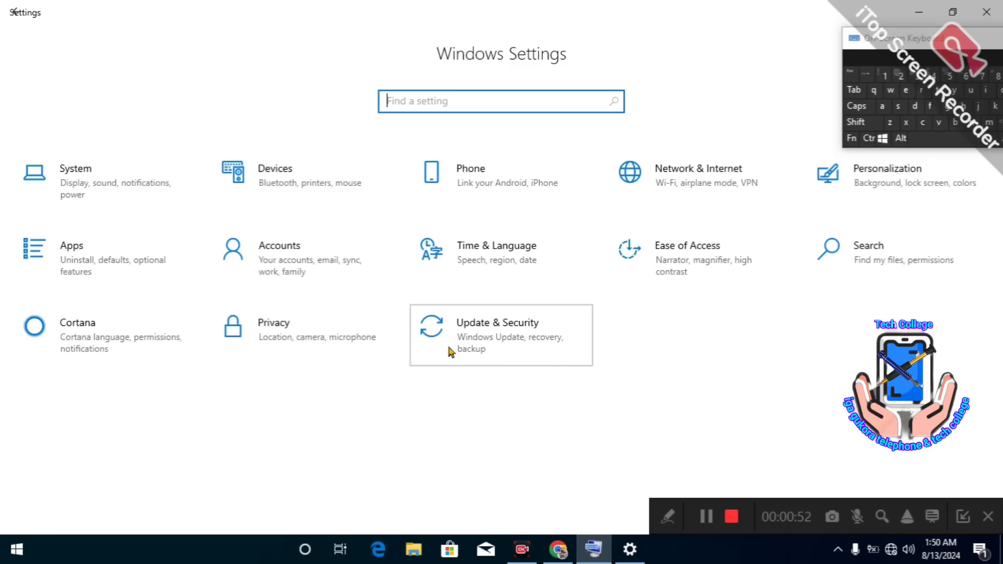
pyautogui.click(487, 328)
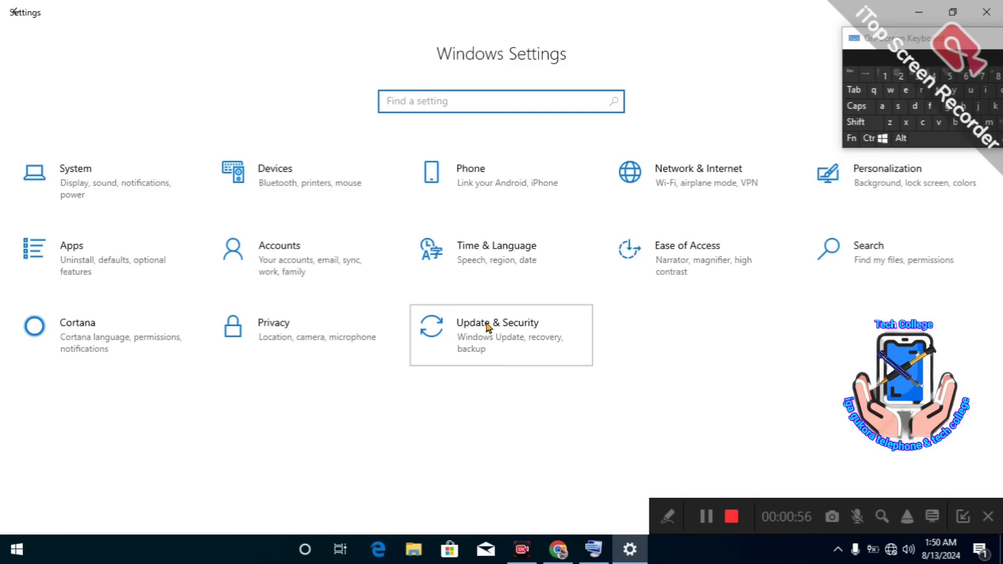
pyautogui.click(487, 327)
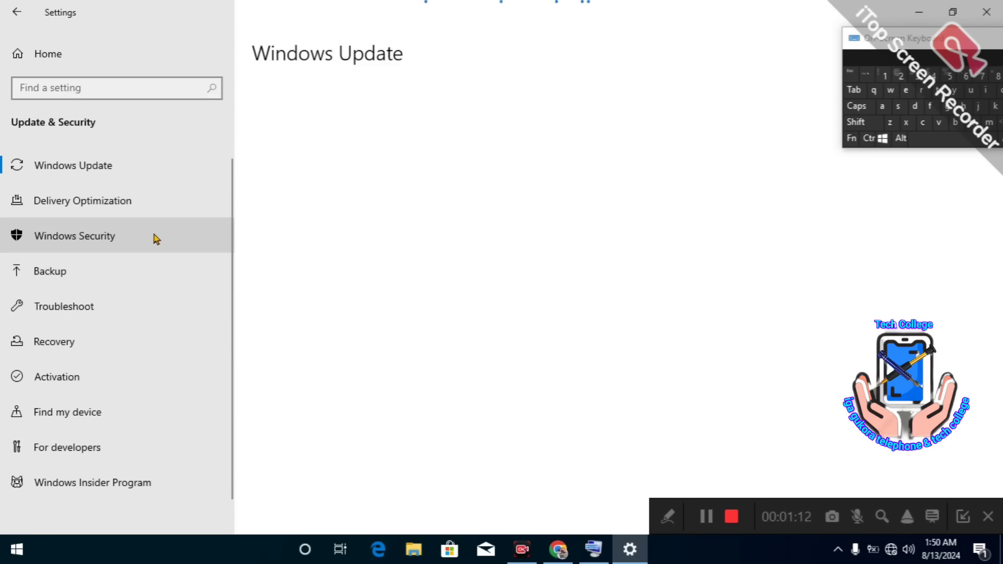
# Step: Go to the Windows Security page, launch the Windows Security app from it and maximize its window
pyautogui.click(147, 244)
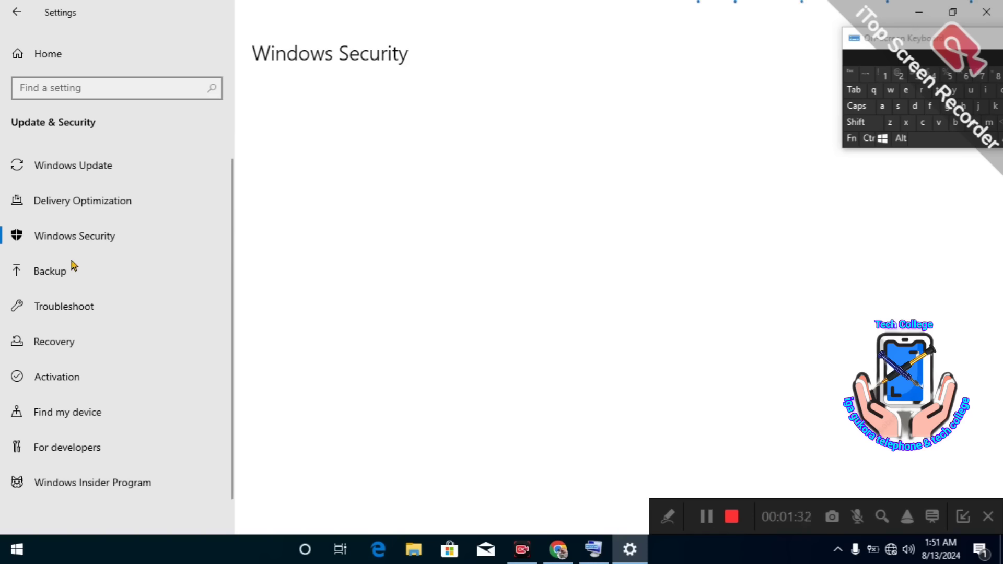
pyautogui.click(129, 233)
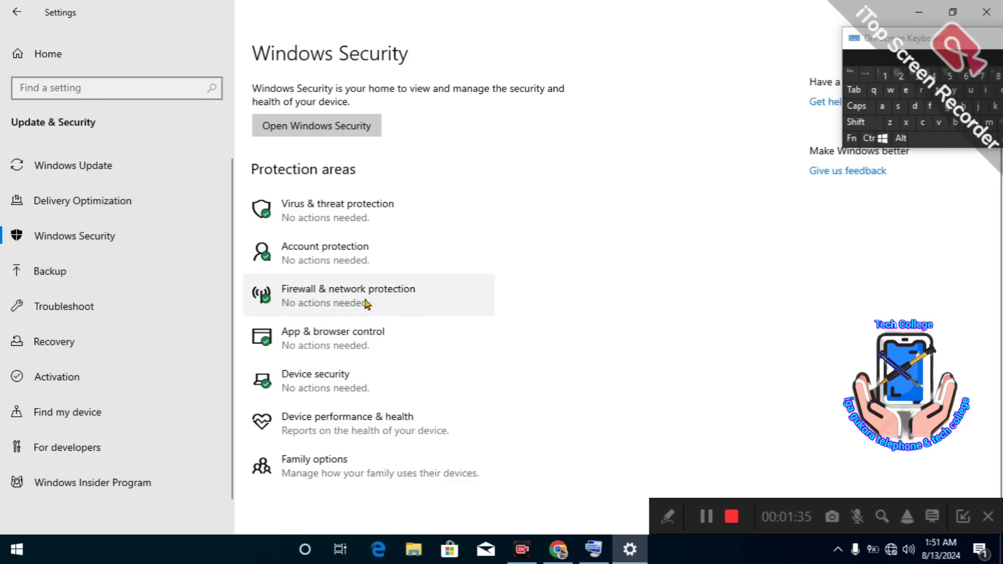
pyautogui.scroll(-1, 347, 365)
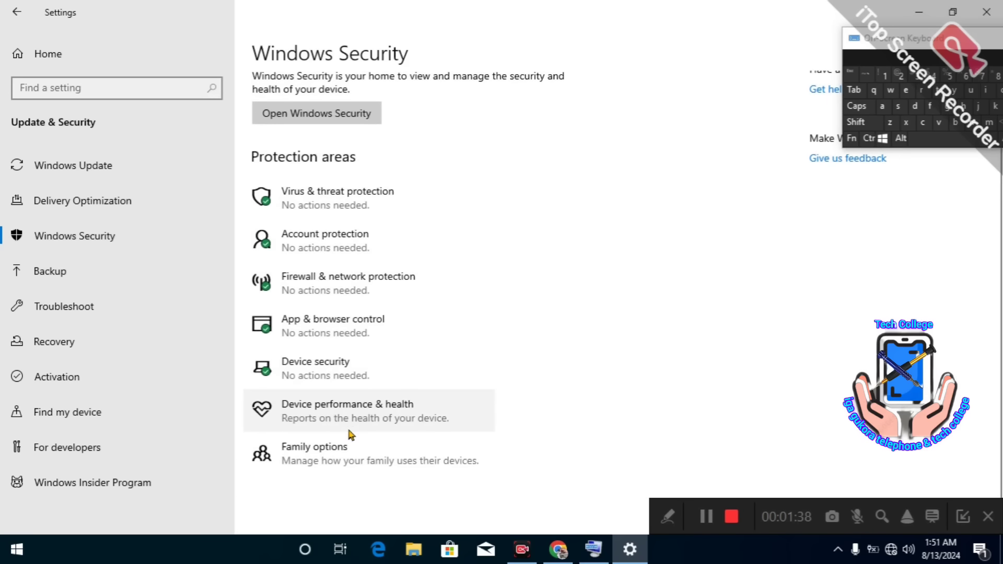
pyautogui.scroll(1, 286, 408)
pyautogui.click(321, 345)
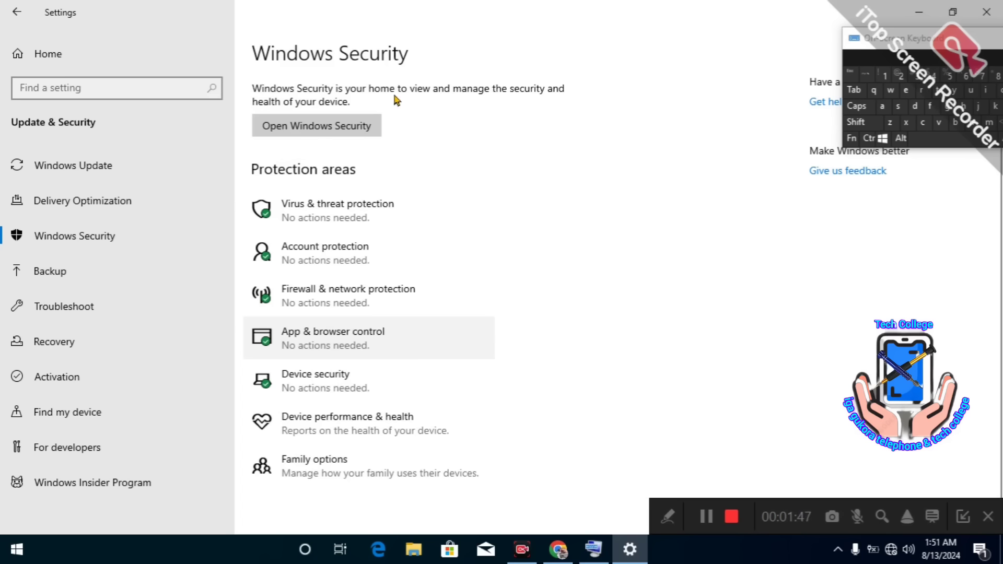
pyautogui.click(335, 134)
pyautogui.click(705, 517)
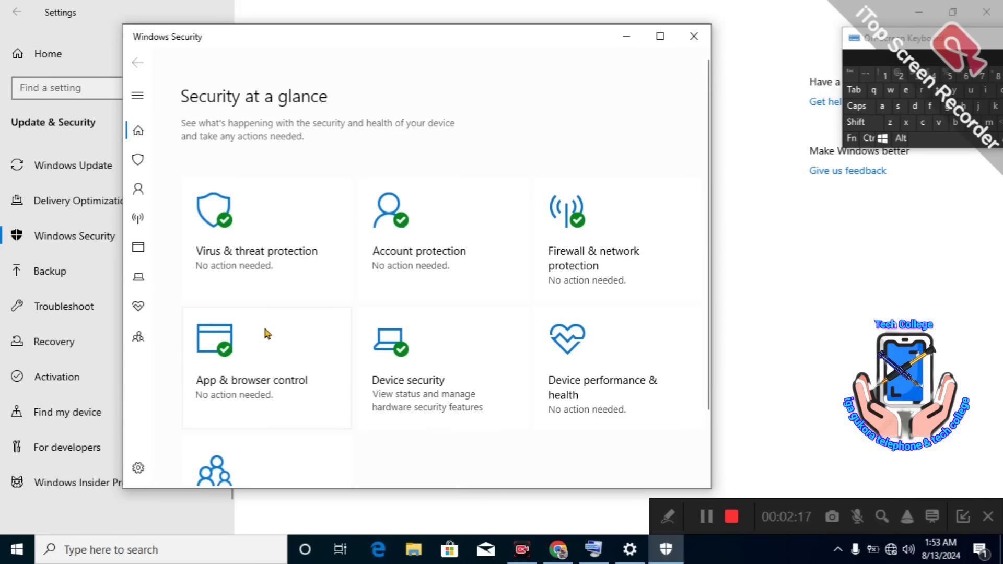
pyautogui.scroll(-2, 265, 333)
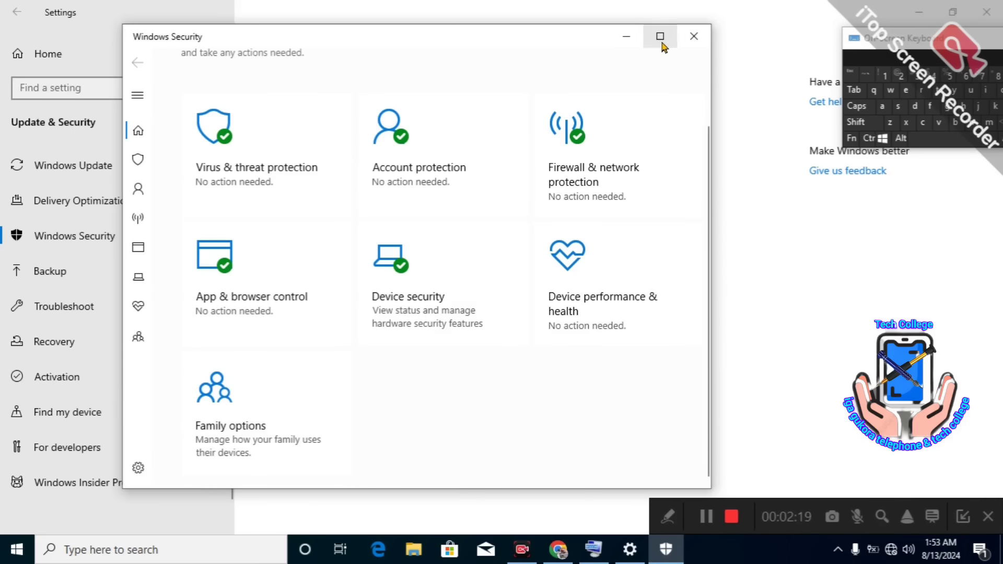
pyautogui.click(660, 37)
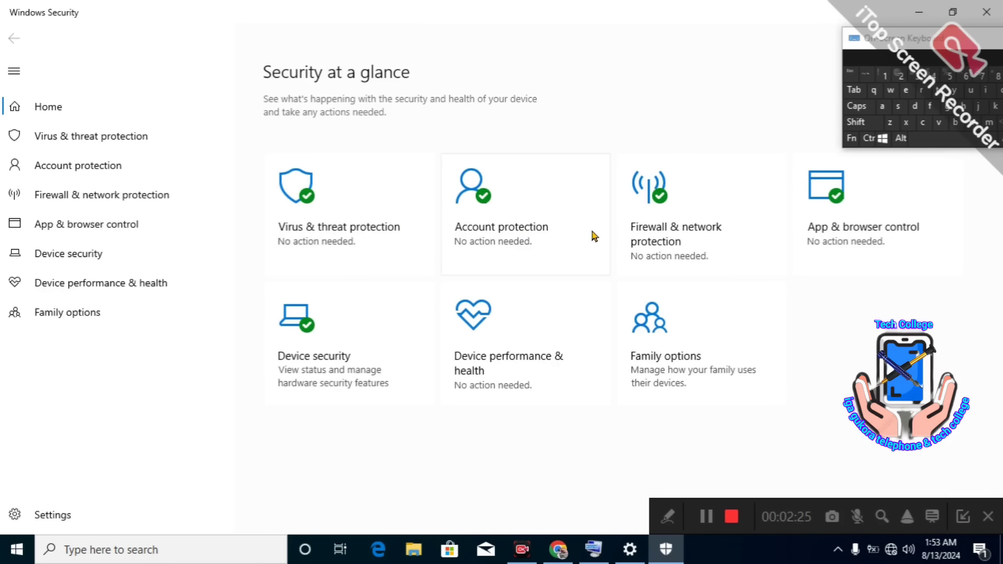
# Step: Open the Exclusions page from the Virus & threat protection settings
pyautogui.click(348, 239)
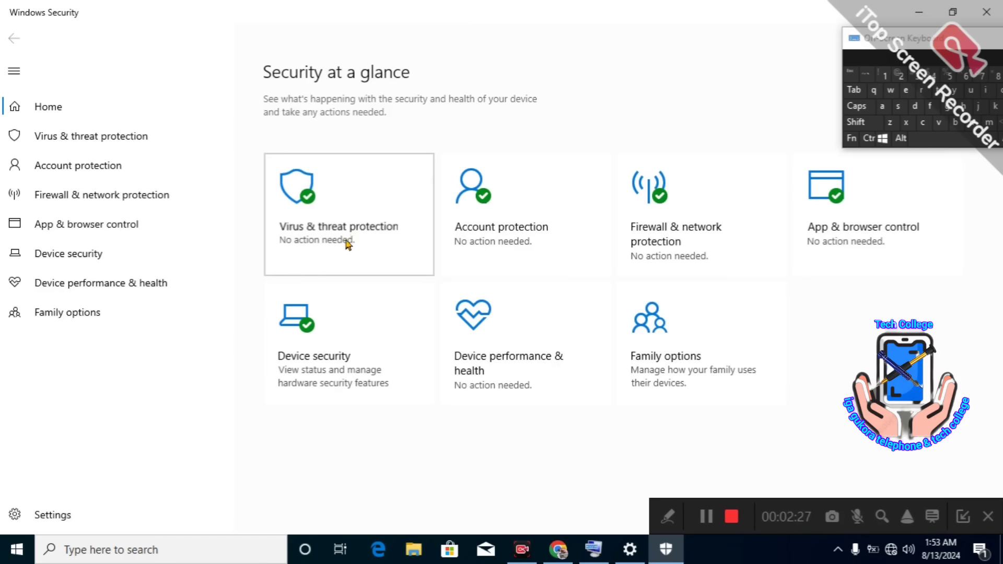
pyautogui.scroll(-3, 370, 260)
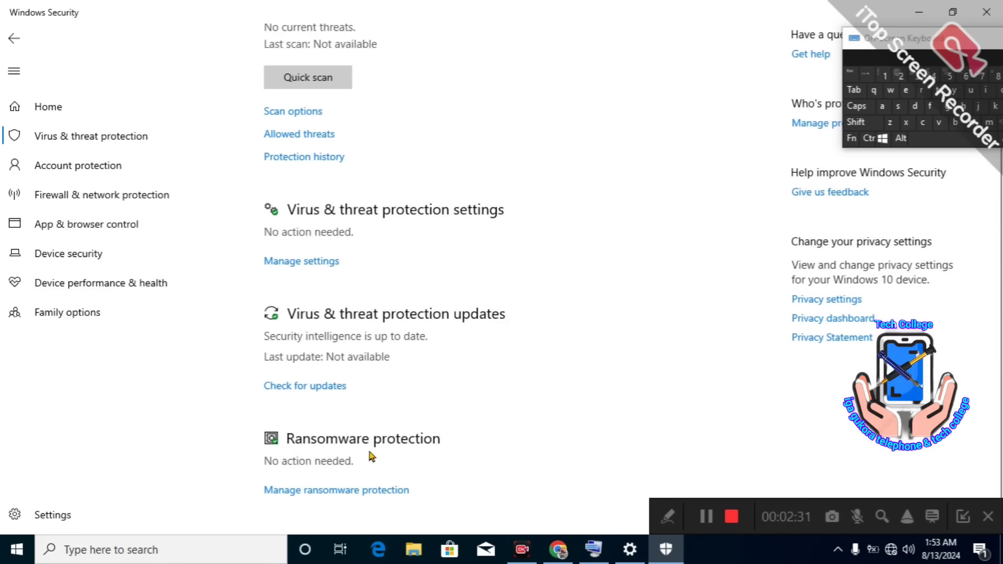
pyautogui.click(315, 264)
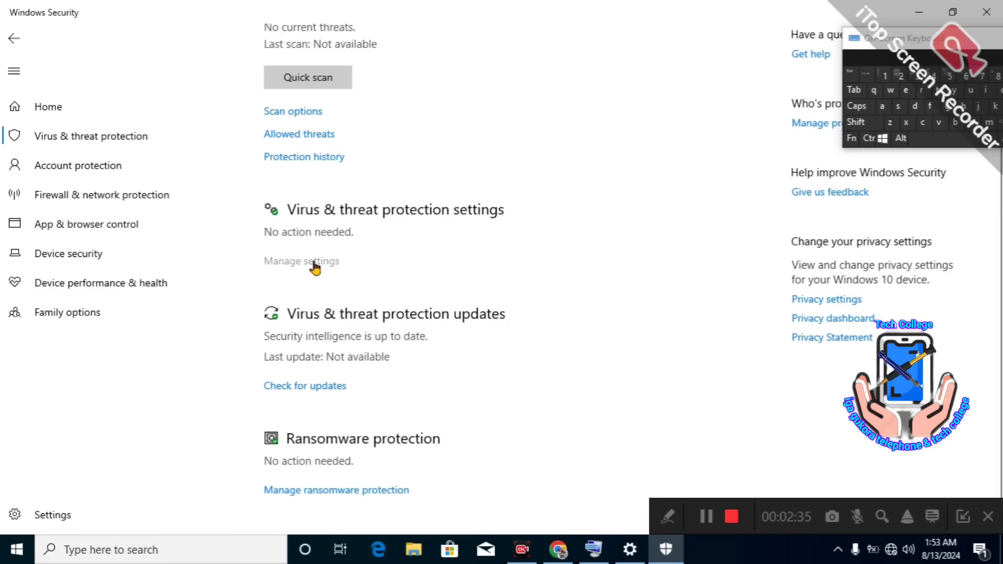
pyautogui.scroll(-10, 437, 370)
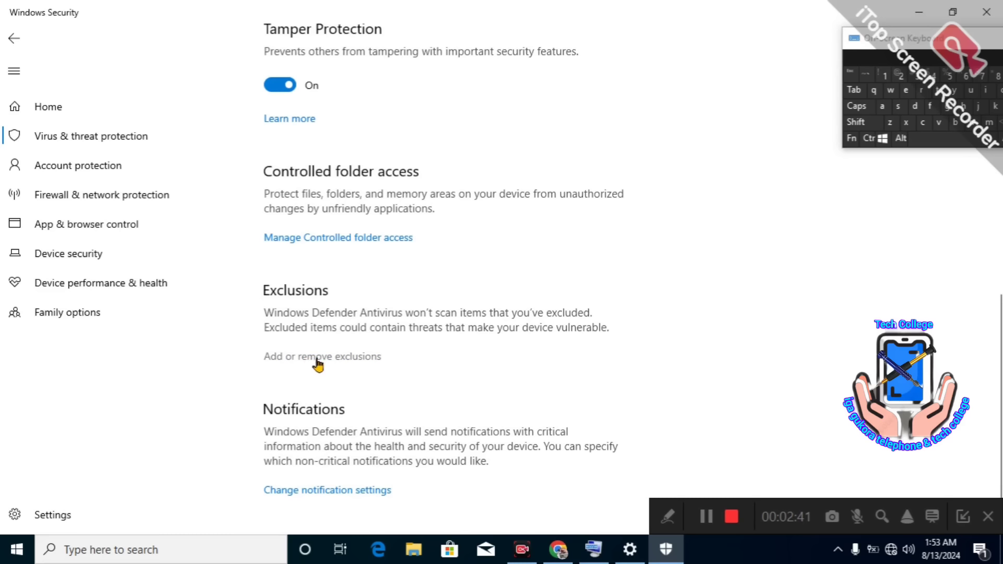
pyautogui.click(346, 360)
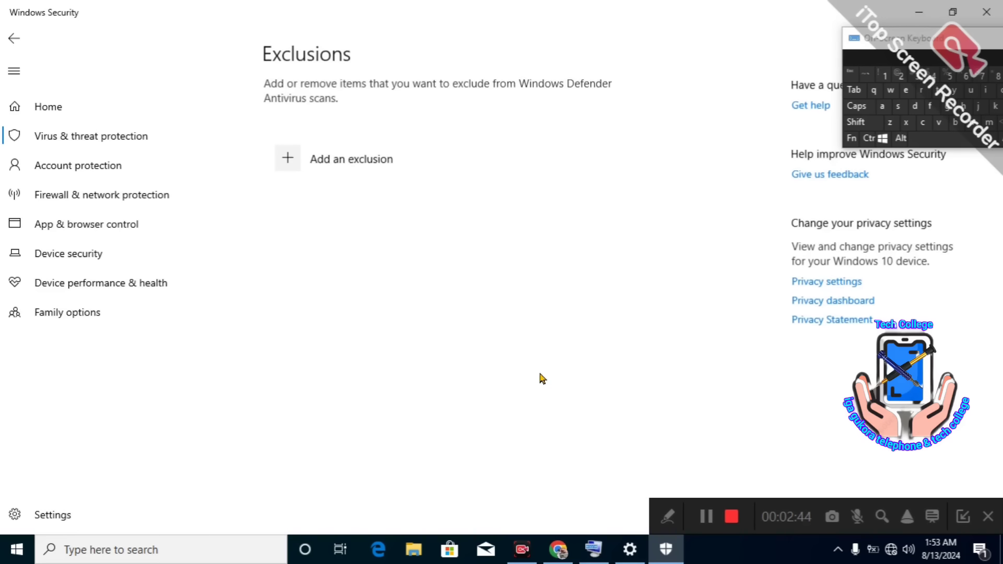
# Step: Add the Downloads folder as a folder exclusion from Windows Defender Antivirus scans
pyautogui.click(315, 173)
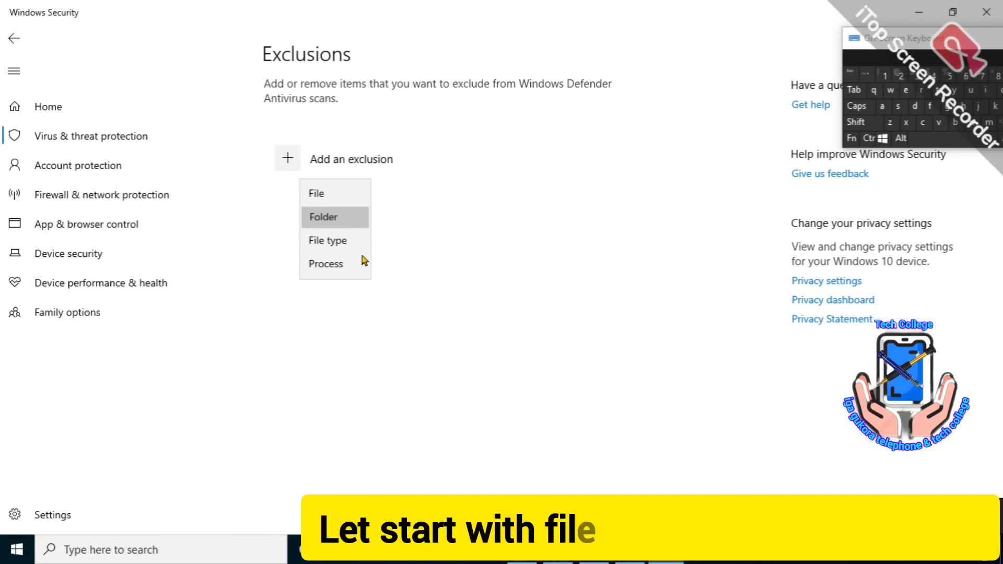
pyautogui.click(326, 225)
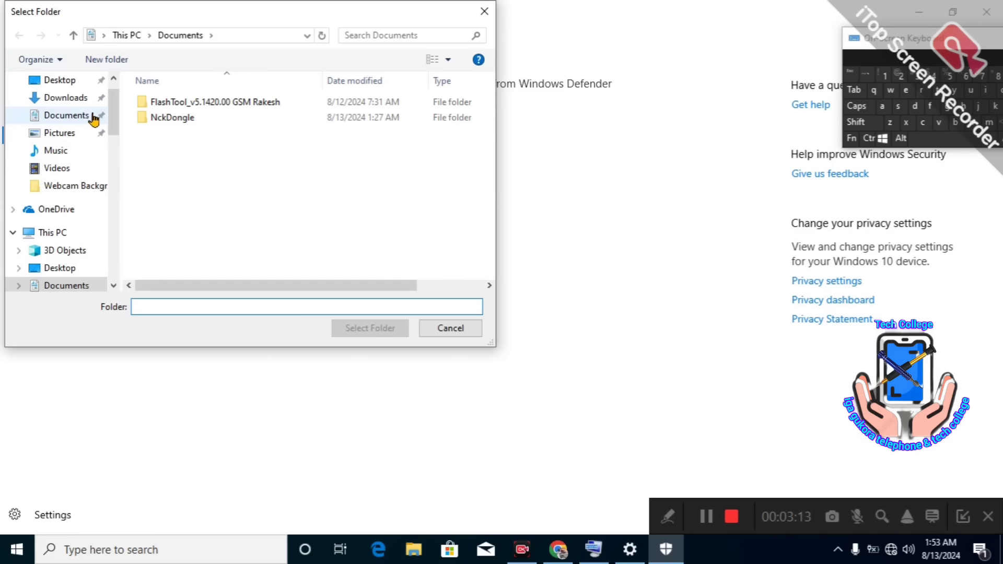
pyautogui.click(73, 35)
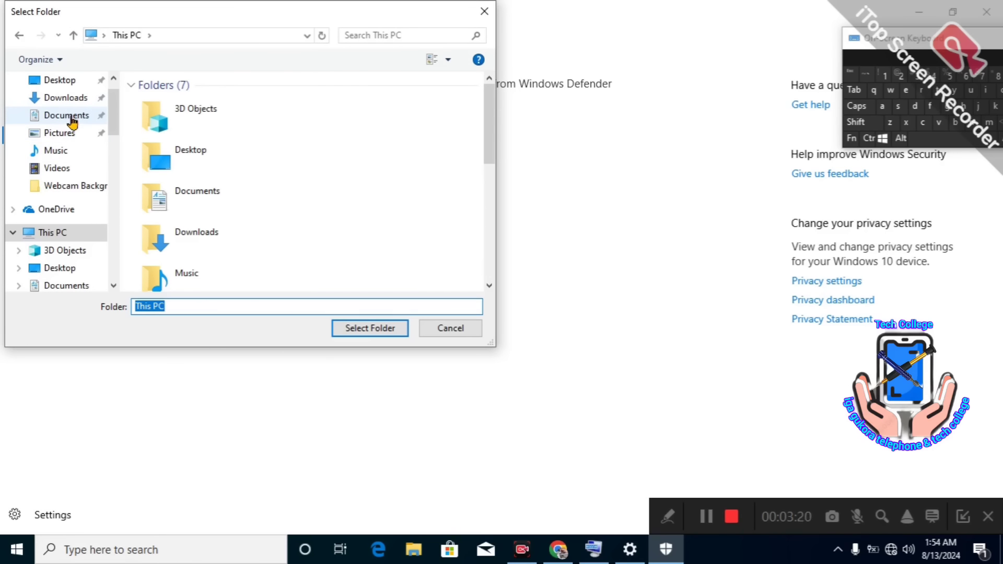
pyautogui.click(65, 98)
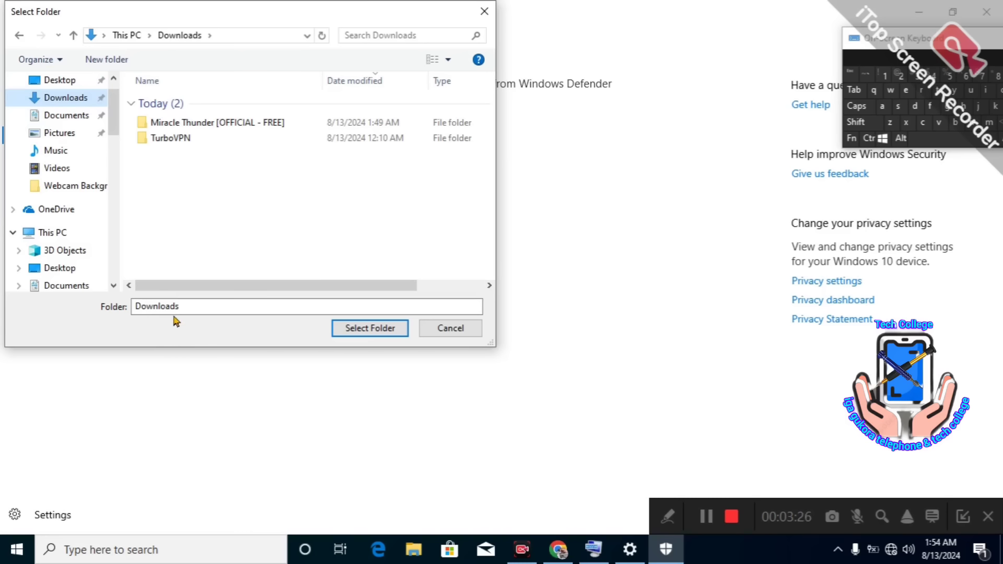
pyautogui.click(370, 328)
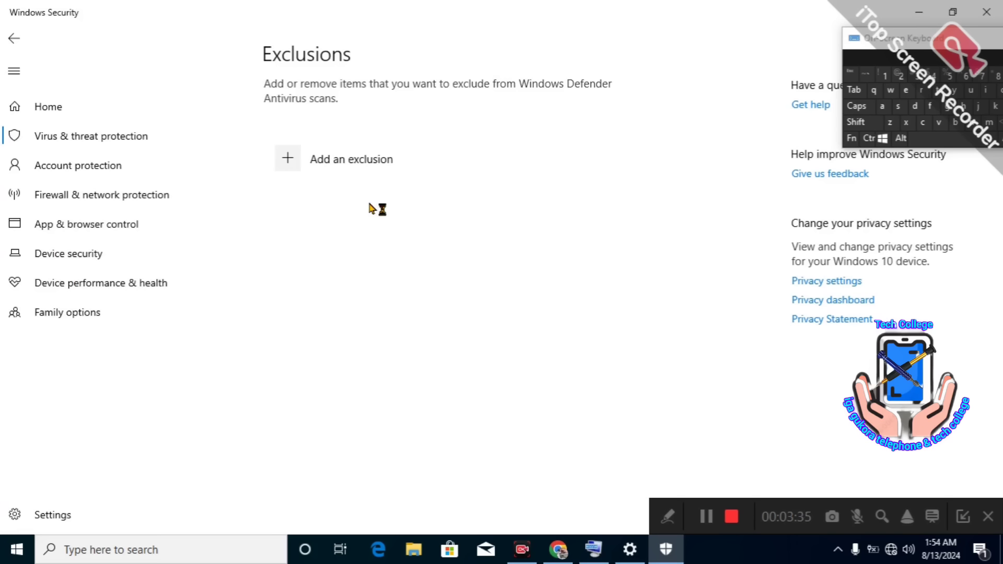
# Step: Start adding a file exclusion and open the Miracle Thunder [OFFICIAL - FREE] folder inside Downloads
pyautogui.click(319, 166)
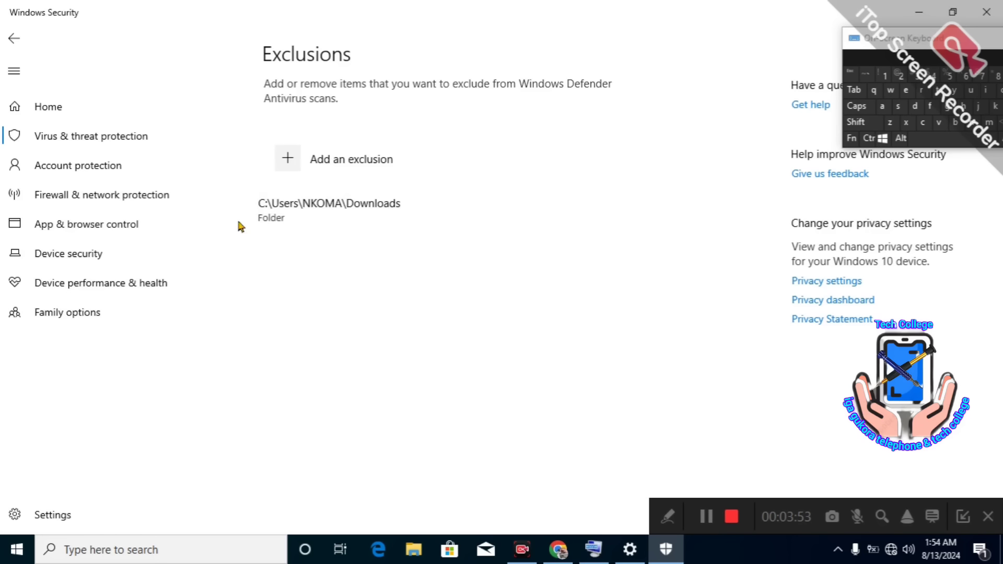
pyautogui.click(333, 163)
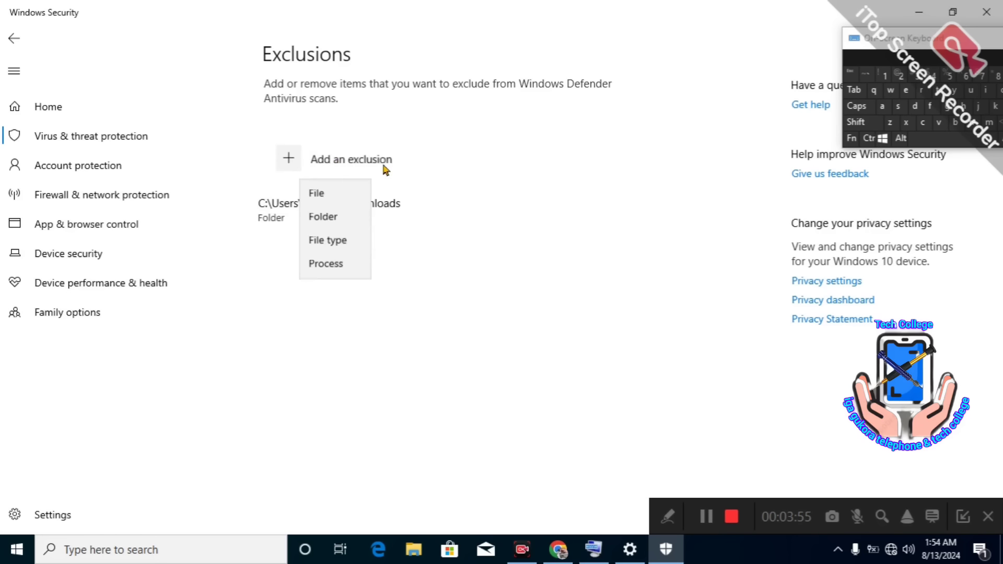
pyautogui.click(324, 200)
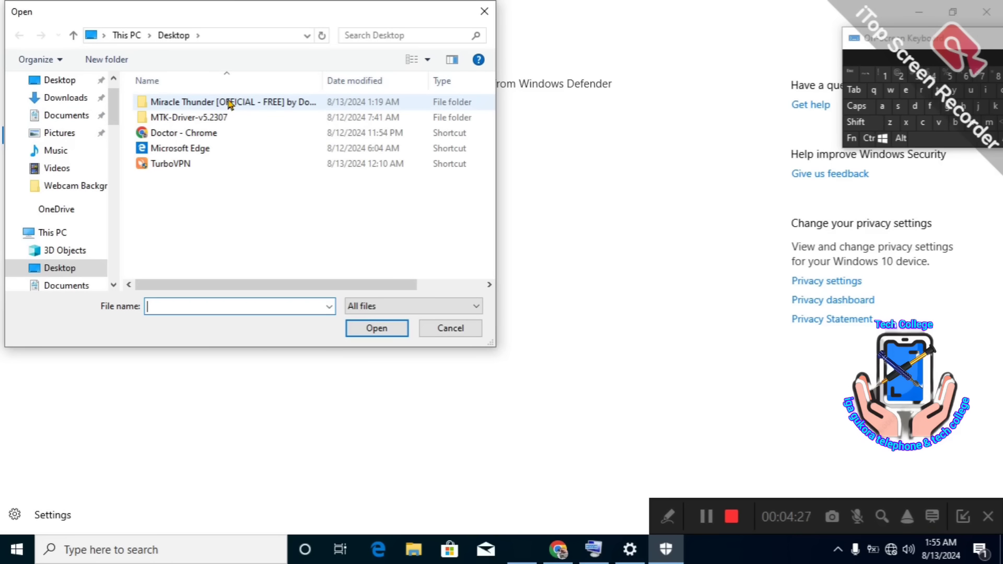
pyautogui.click(232, 103)
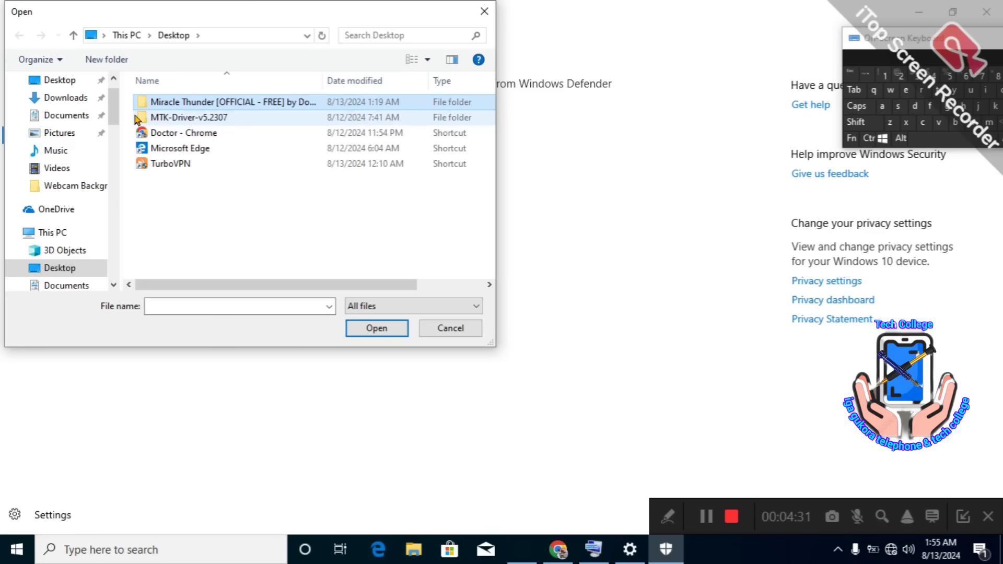
pyautogui.click(86, 119)
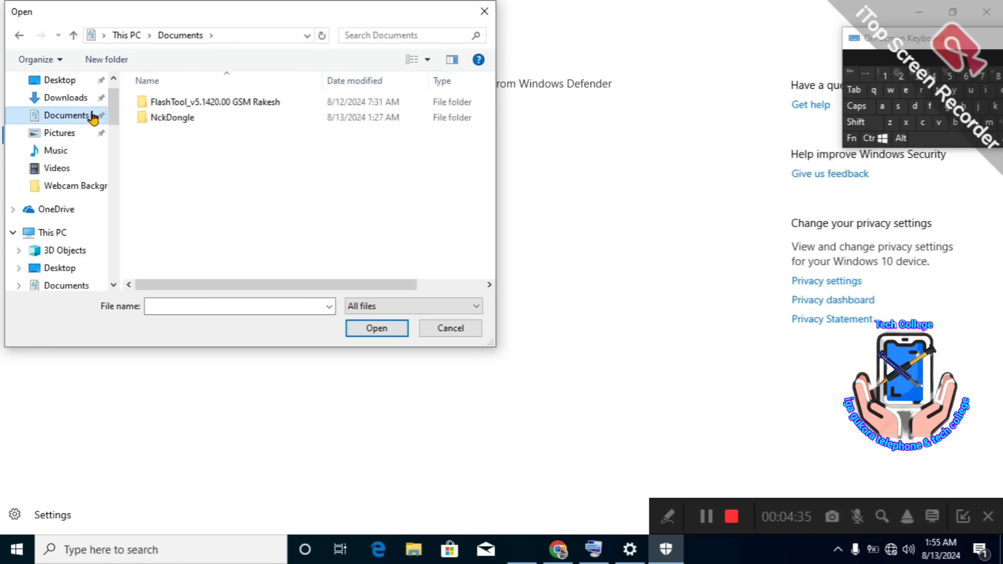
pyautogui.click(65, 98)
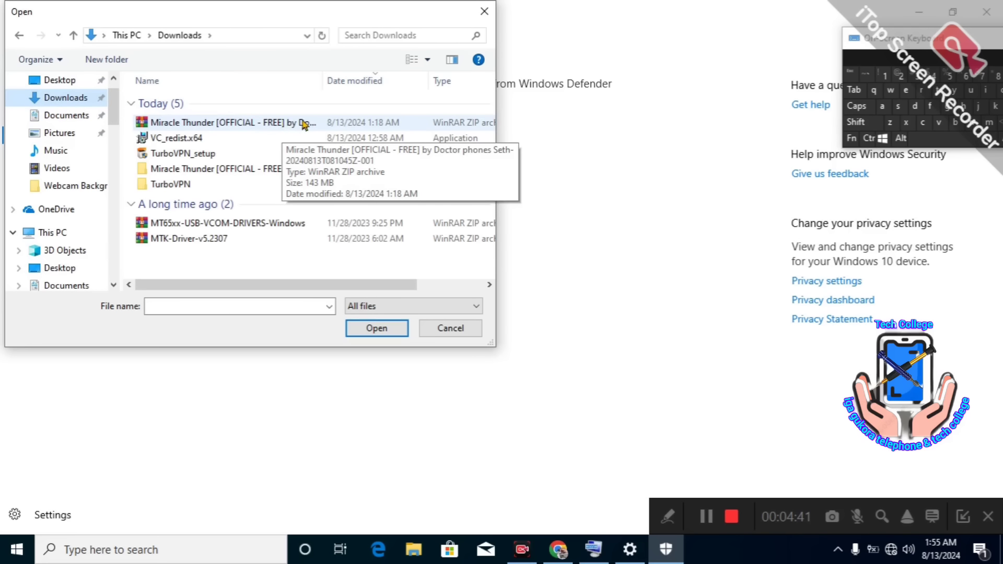
pyautogui.click(245, 171)
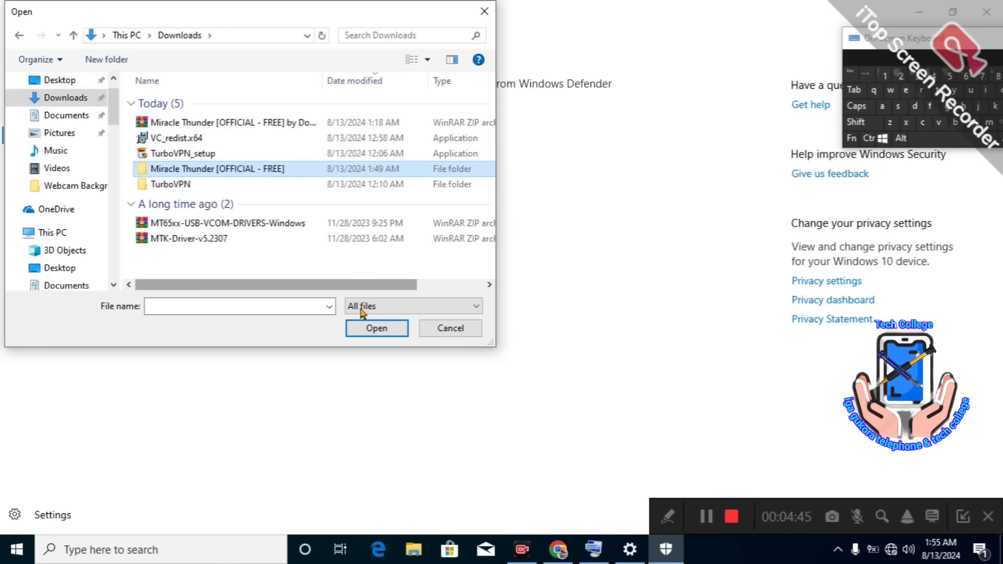
pyautogui.click(383, 329)
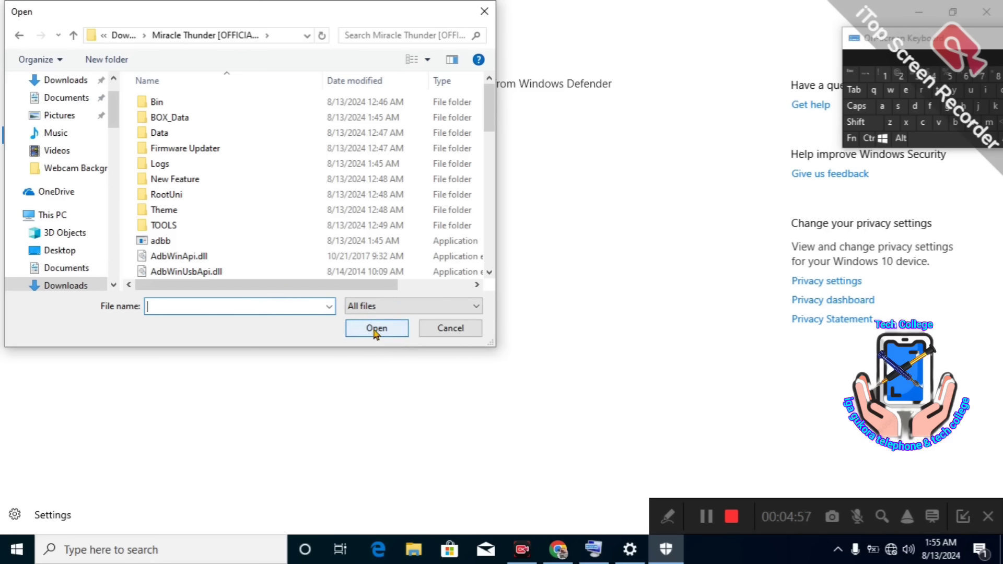
# Step: Find the Miracle_Thunder application in the opened folder and add it as a file exclusion
pyautogui.scroll(-11, 289, 208)
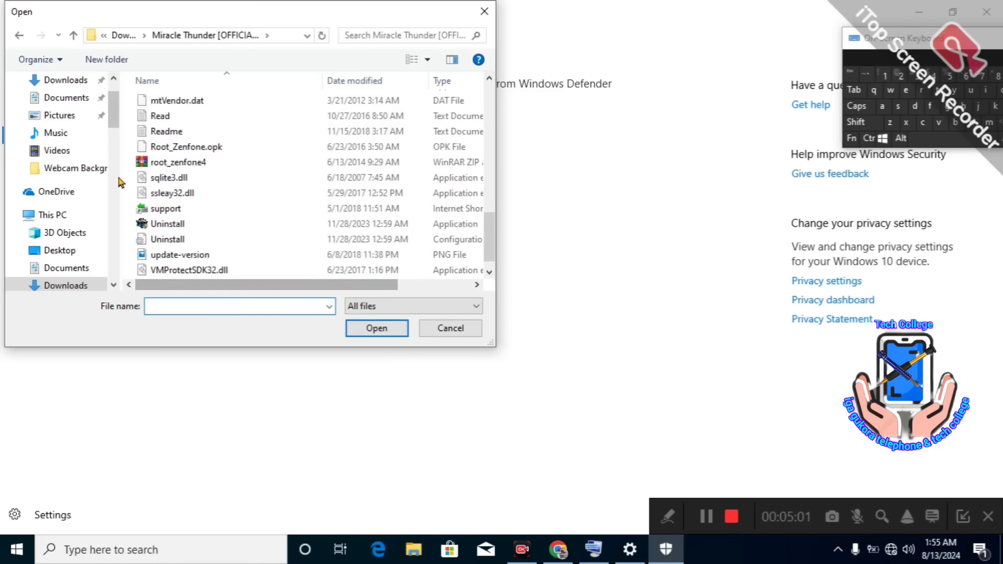
pyautogui.scroll(10, 162, 164)
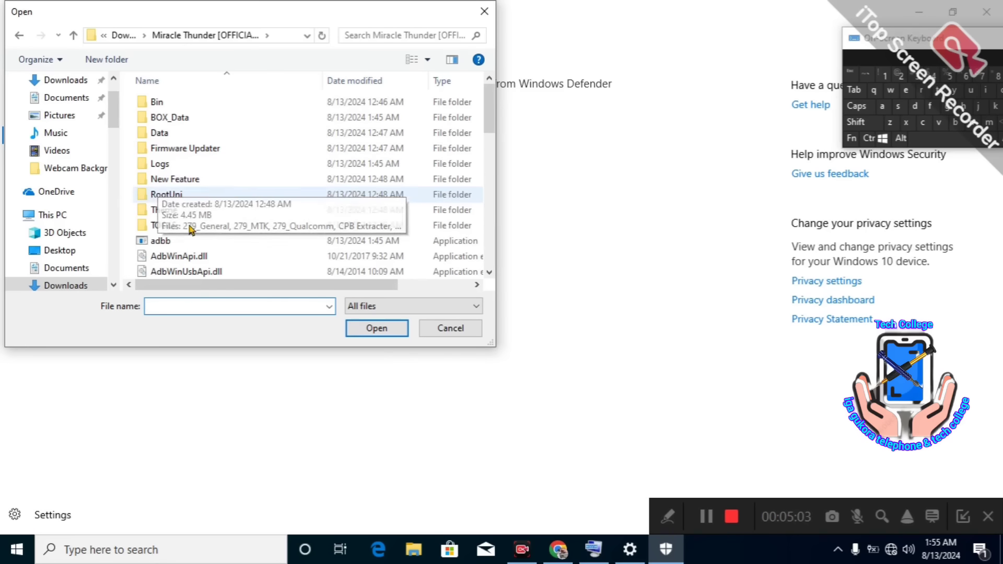
pyautogui.scroll(-7, 188, 251)
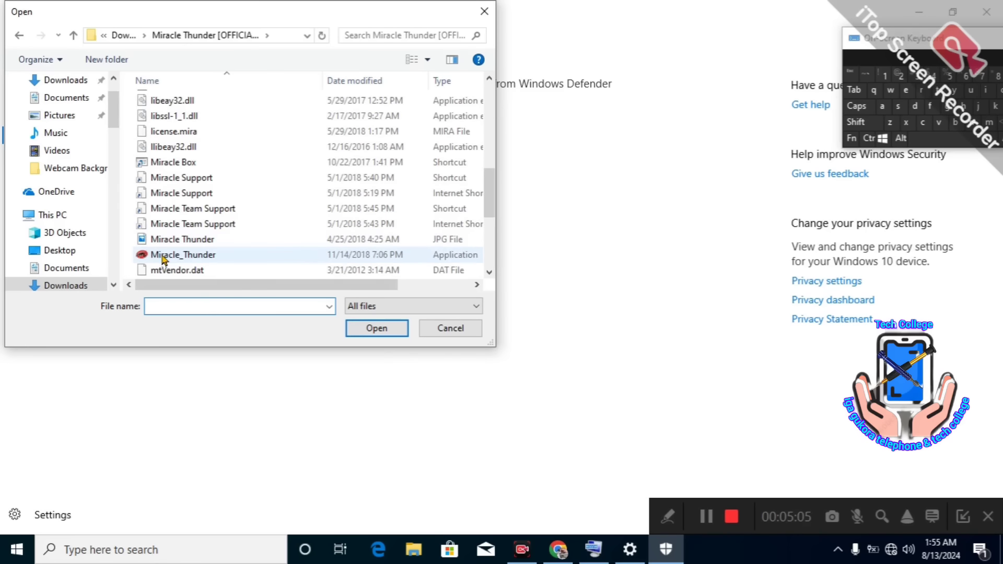
pyautogui.click(165, 255)
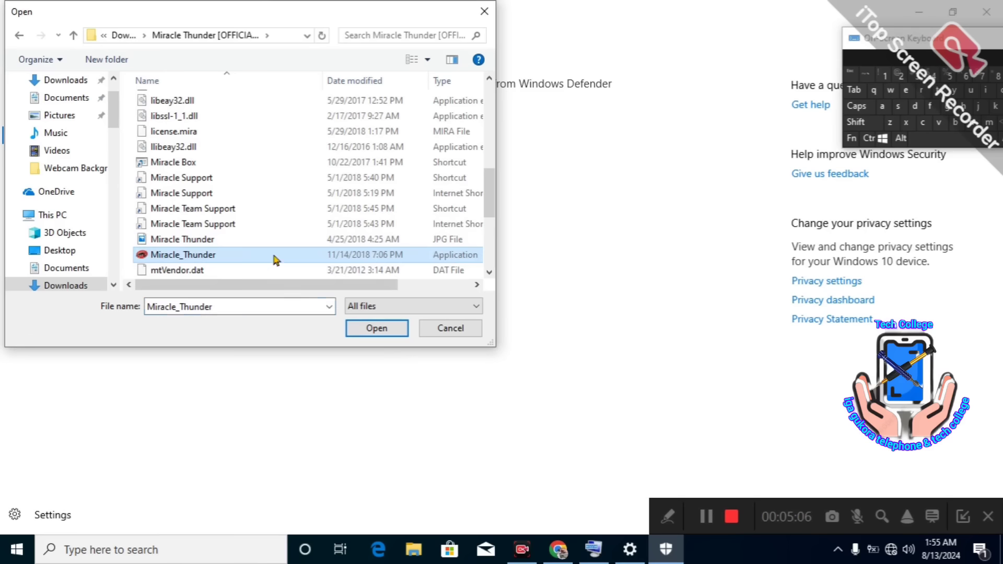
pyautogui.click(376, 330)
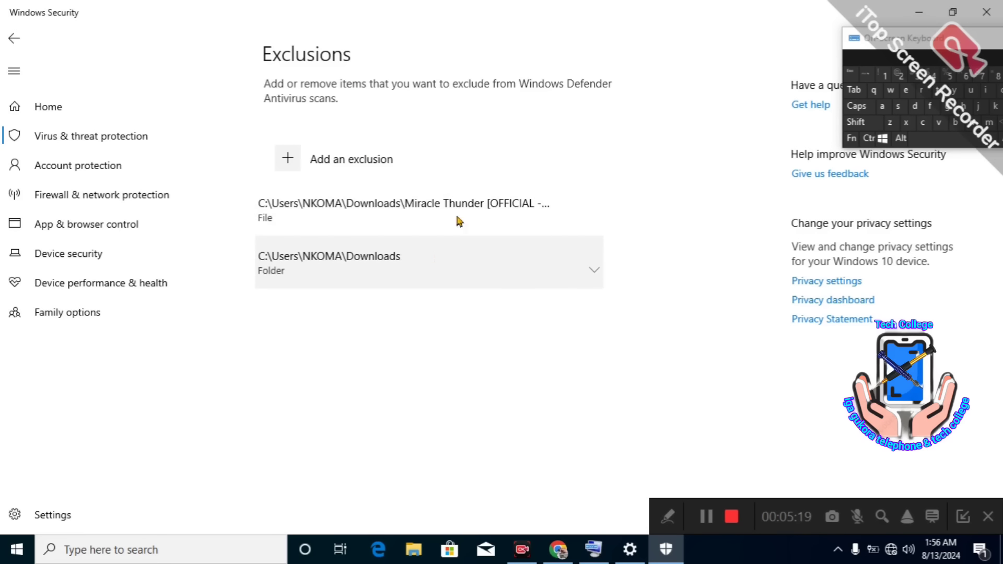
# Step: Add the MTK-Driver-v5.2307 archive from the Downloads folder as a file exclusion from Windows Defender Antivirus scans
pyautogui.click(287, 174)
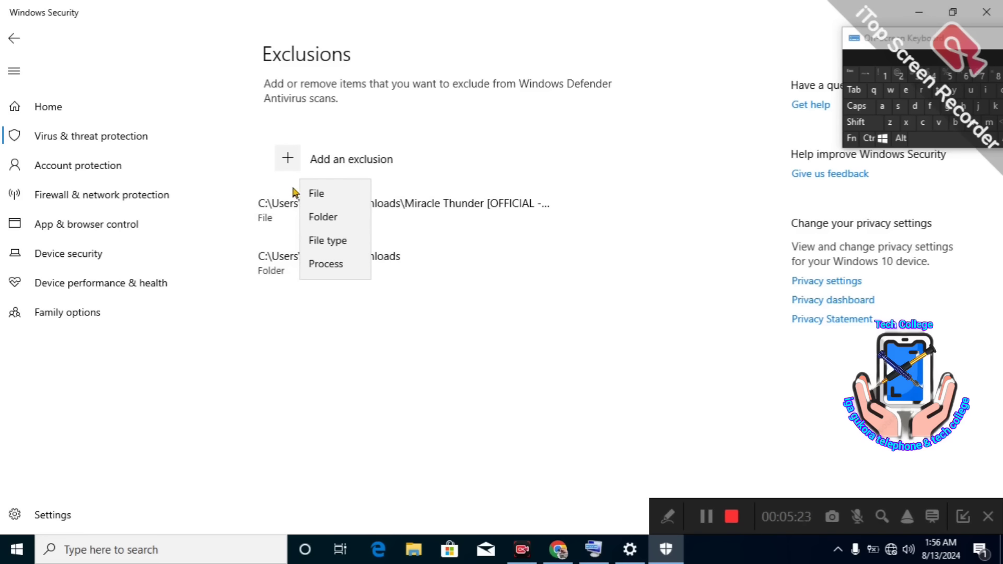
pyautogui.click(318, 195)
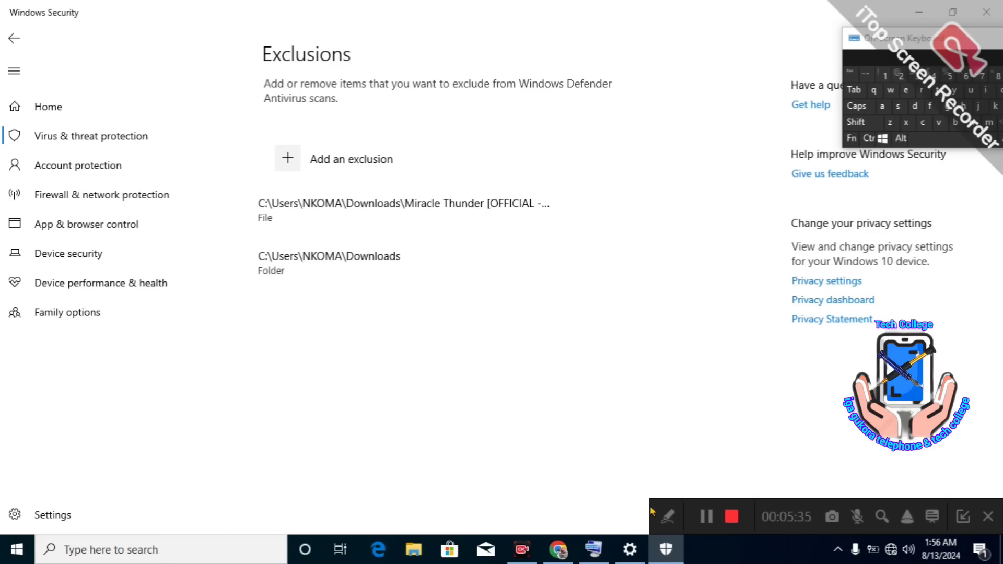
pyautogui.click(704, 525)
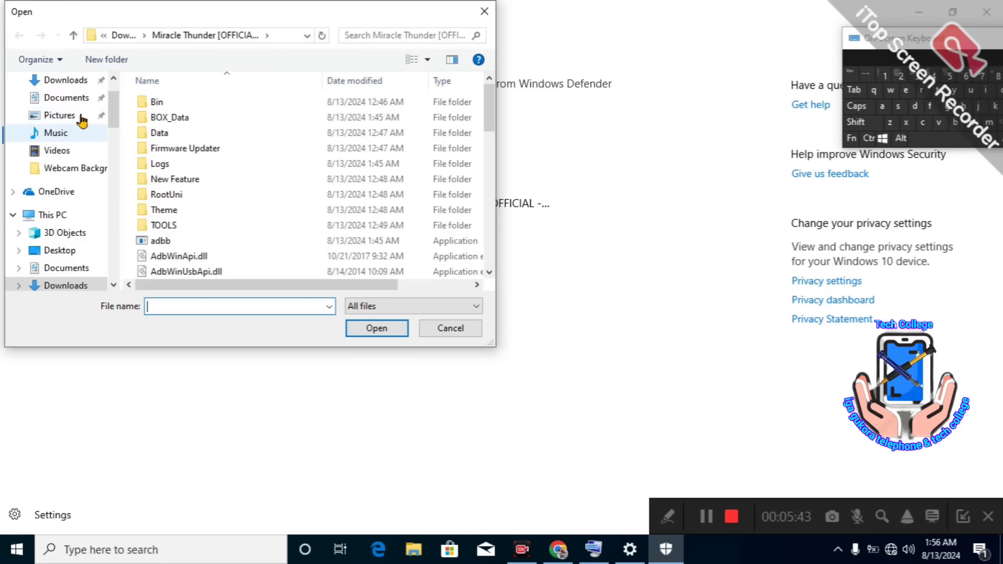
pyautogui.click(66, 79)
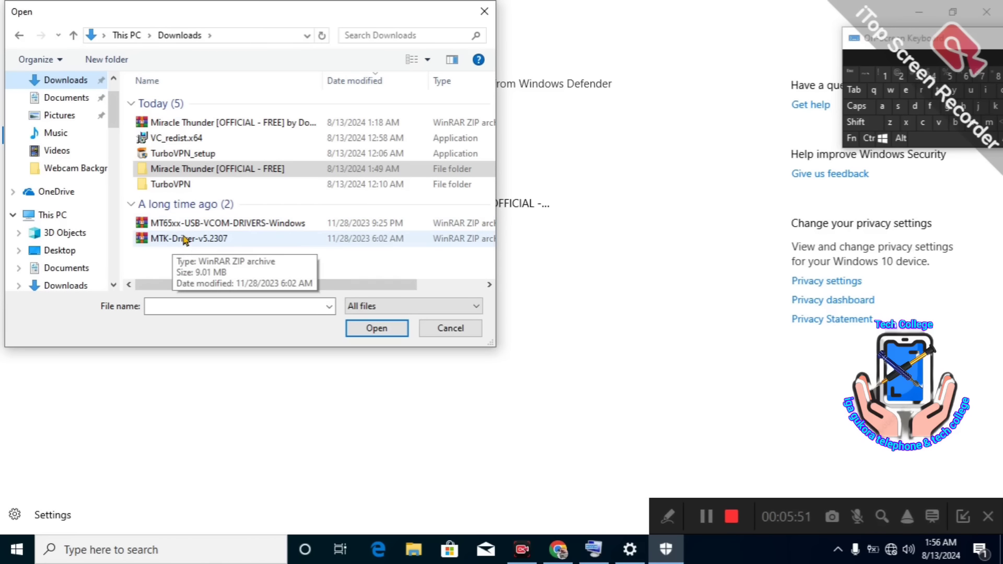
pyautogui.click(169, 239)
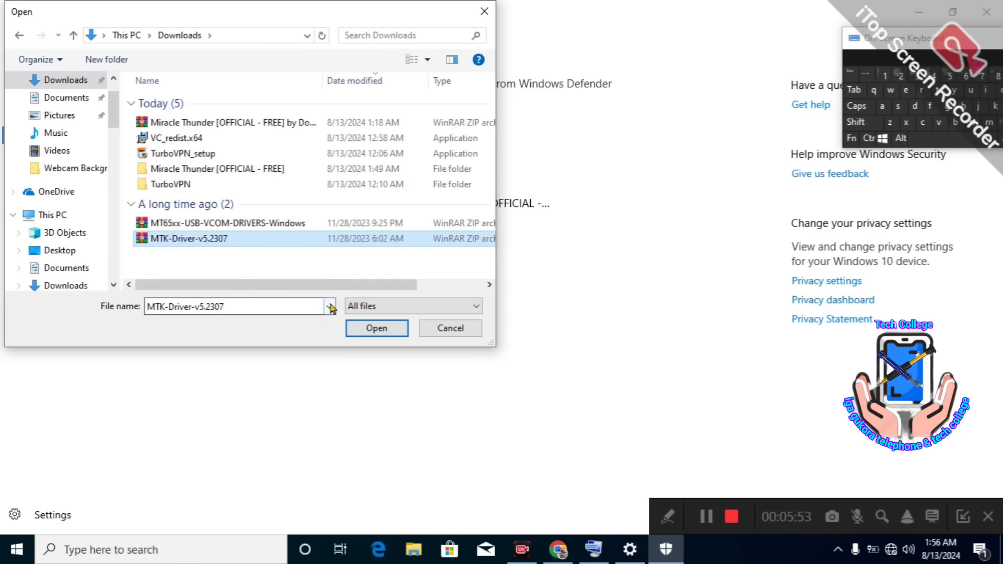
pyautogui.click(377, 328)
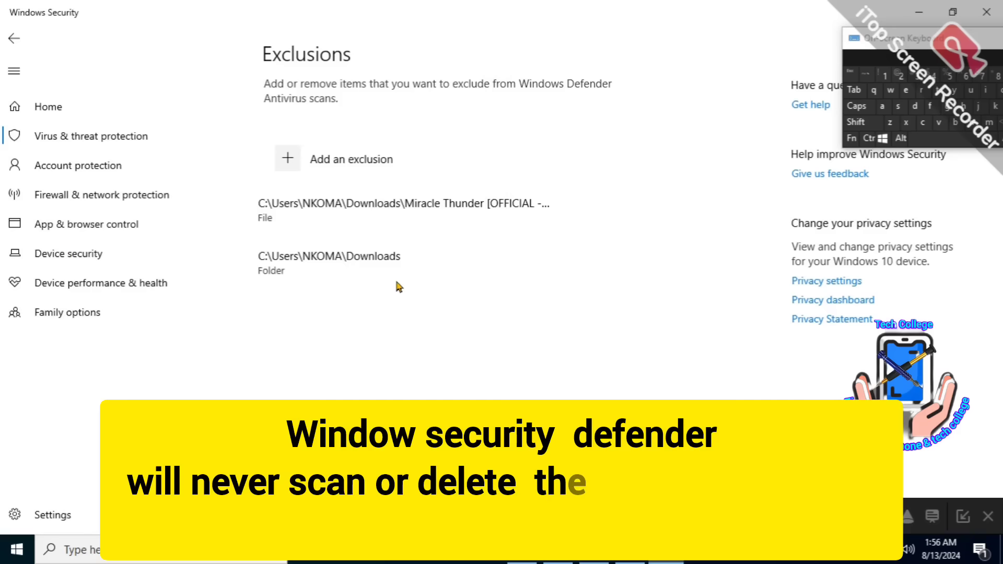